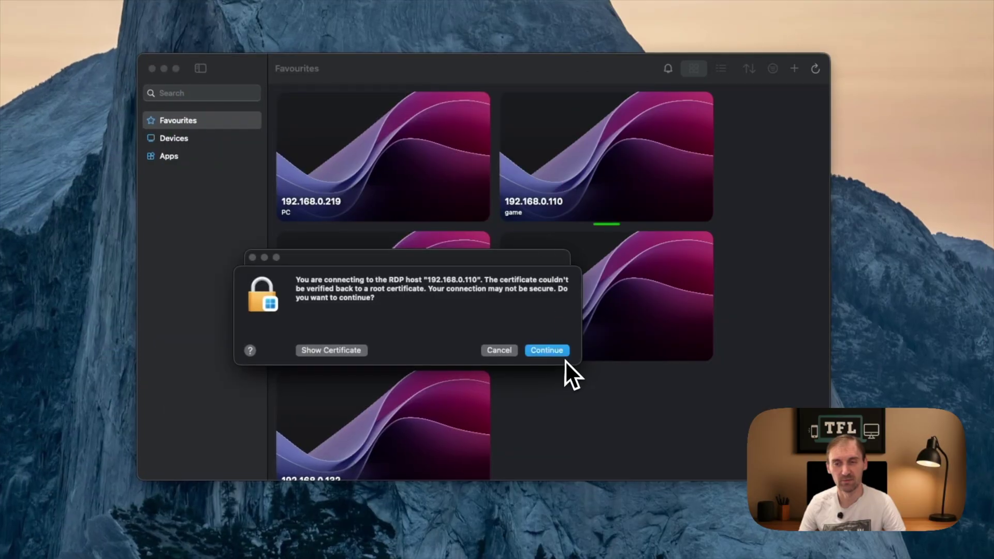
Step: Start the Edge browser on the remote Windows PC
click(564, 356)
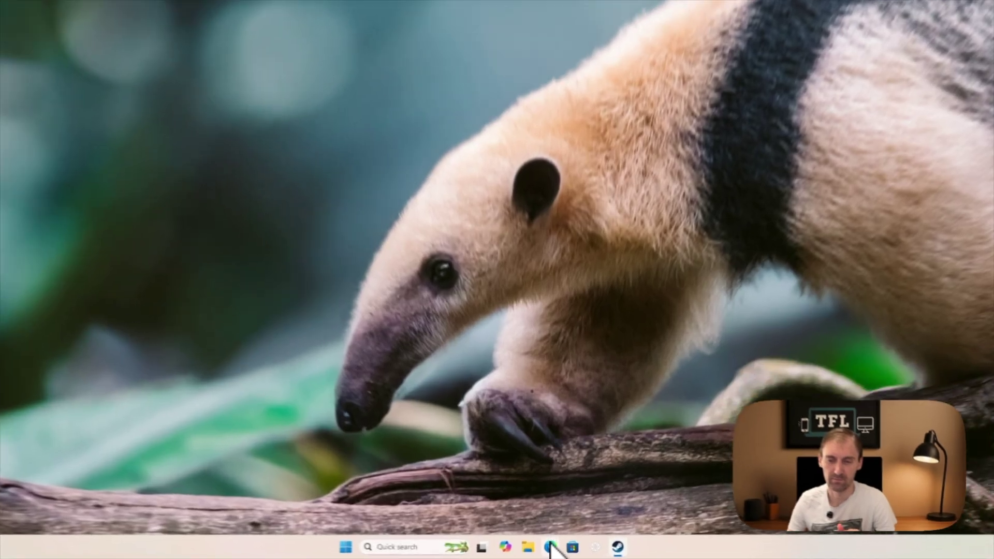
click(549, 550)
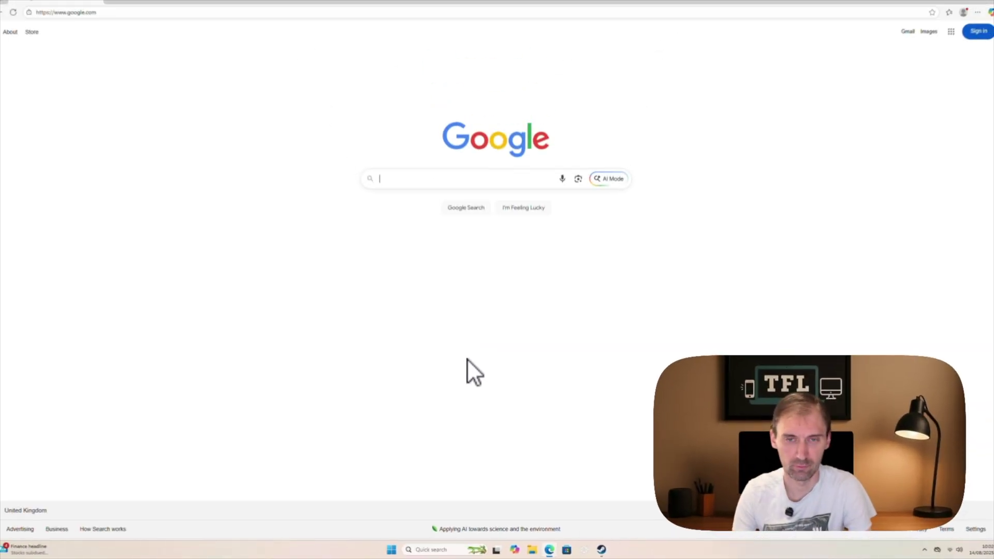
Step: Search Google for 'apollo github' and open the ClassicOldSong/Apollo repository result
text(apollo)
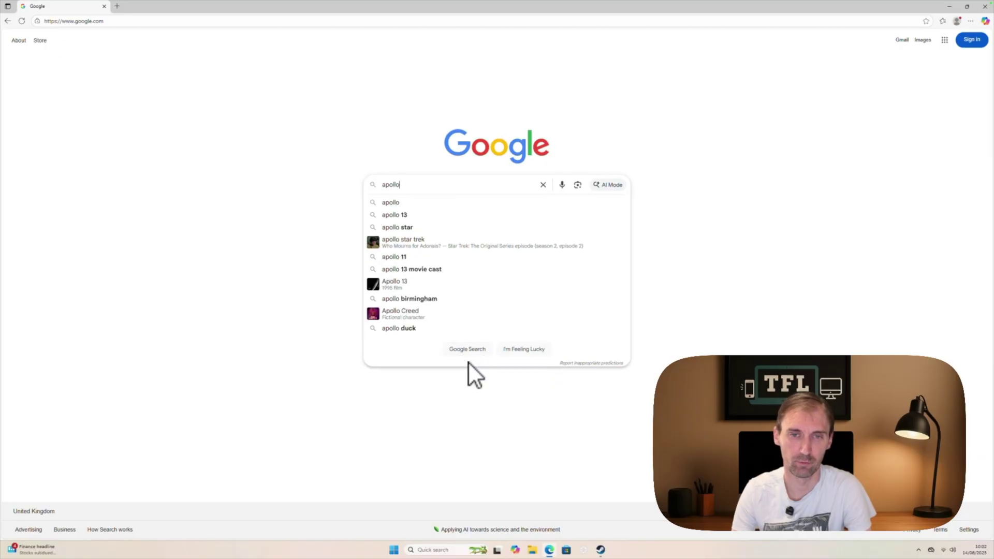
key(Return)
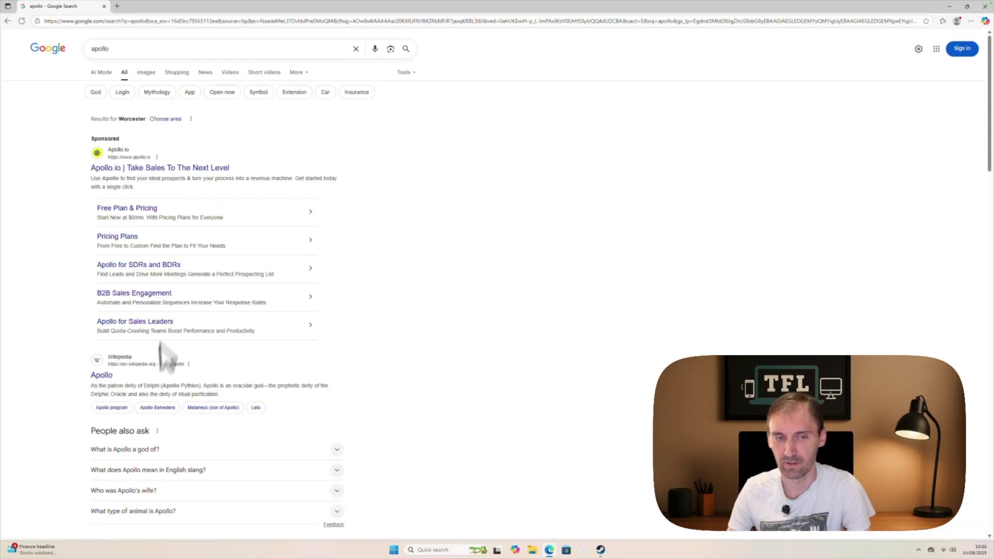
click(193, 50)
text(git)
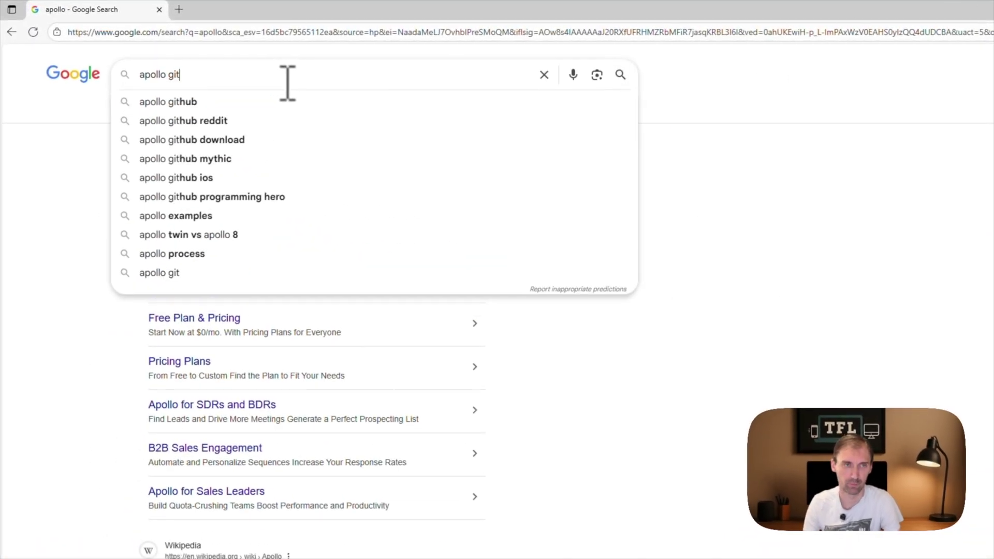
key(Down)
key(Return)
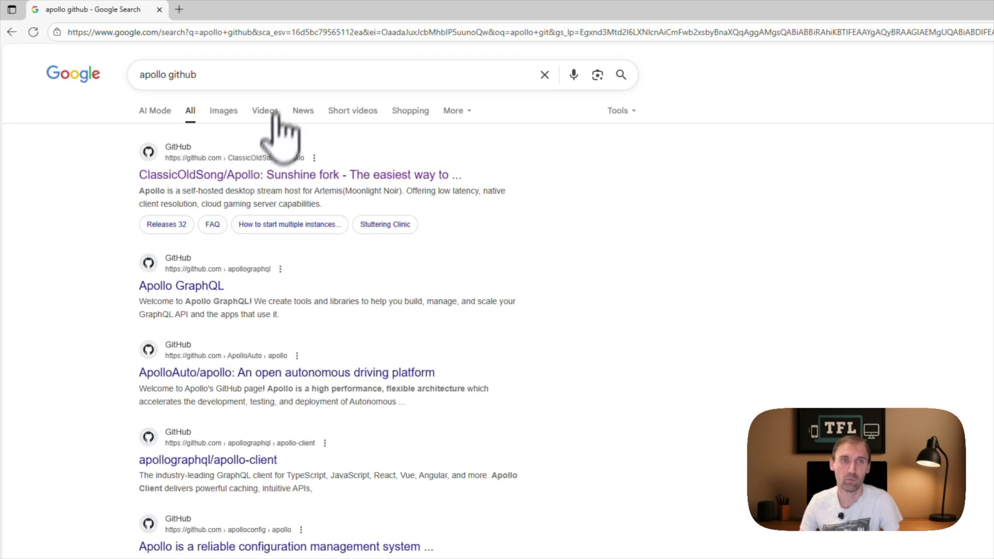
click(264, 177)
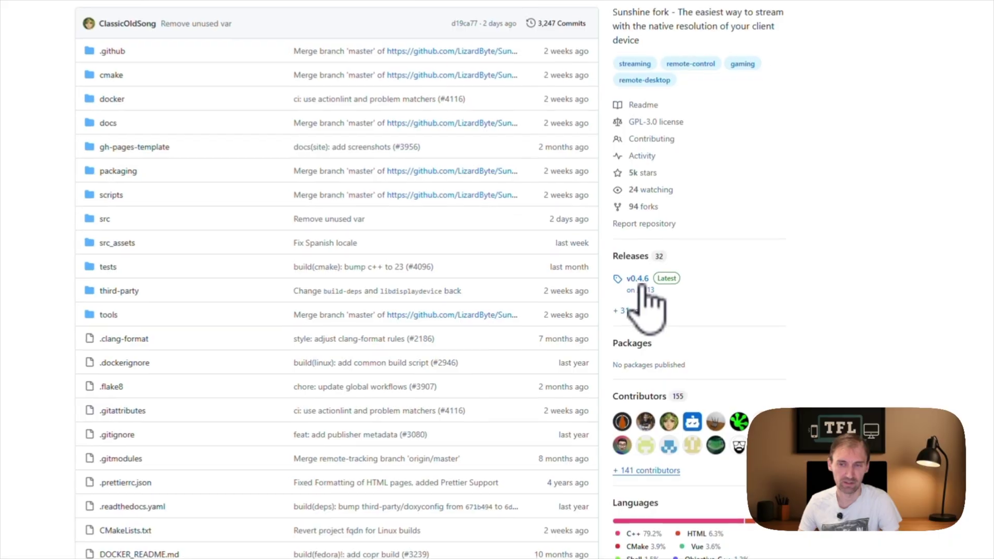
Step: Download Apollo-0.4.6.exe from the v0.4.6 release assets
click(632, 308)
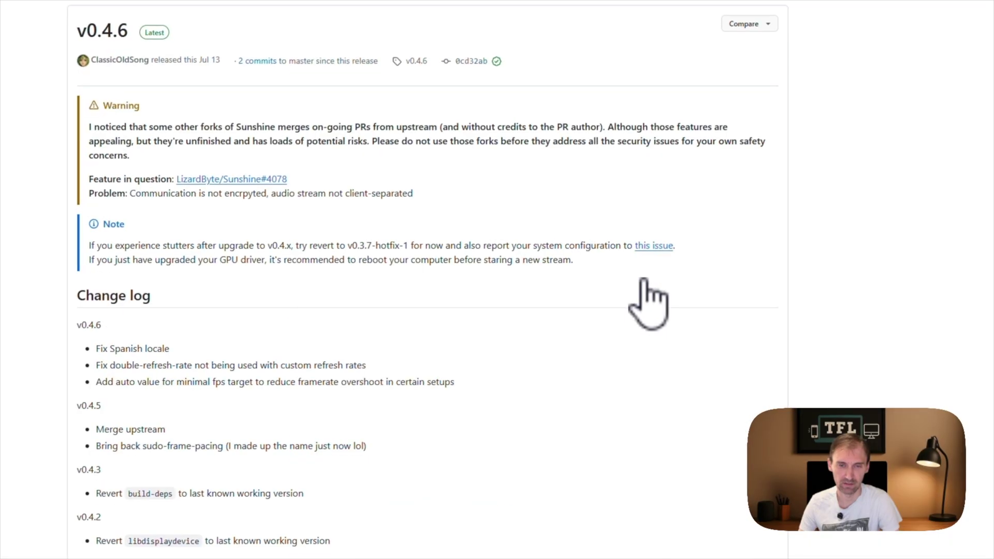
scroll(469, 339, down, 10)
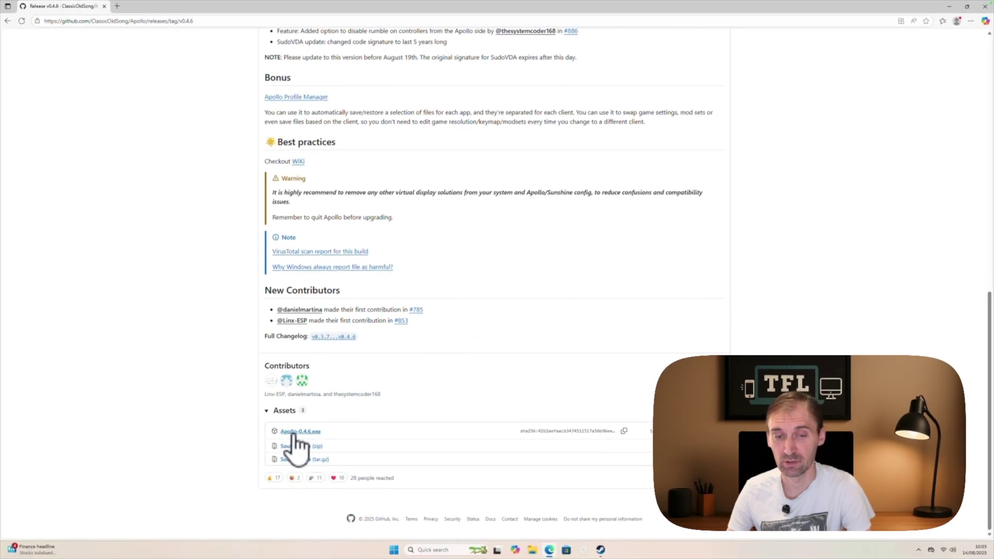
click(297, 431)
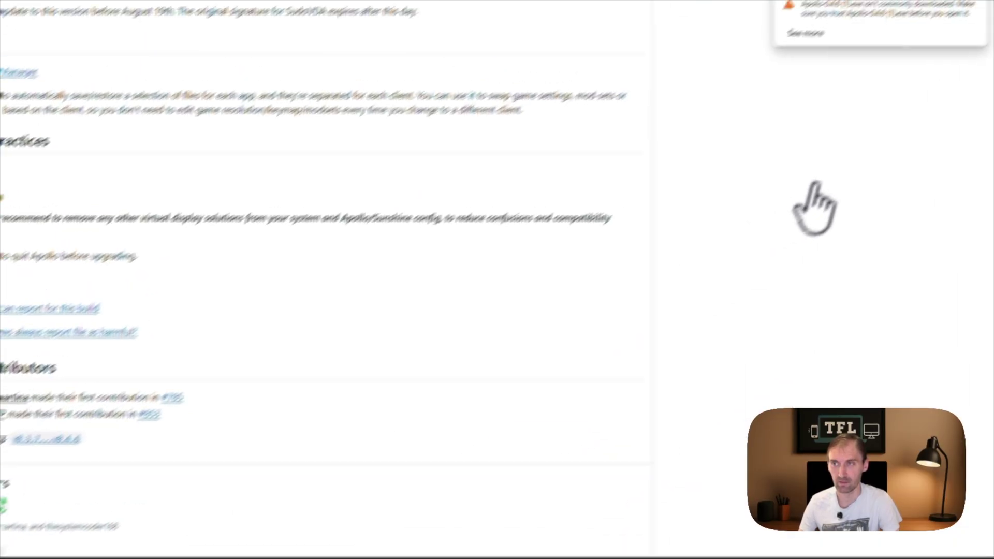
Step: Keep the flagged installer anyway, then run it and approve the UAC prompt
click(971, 5)
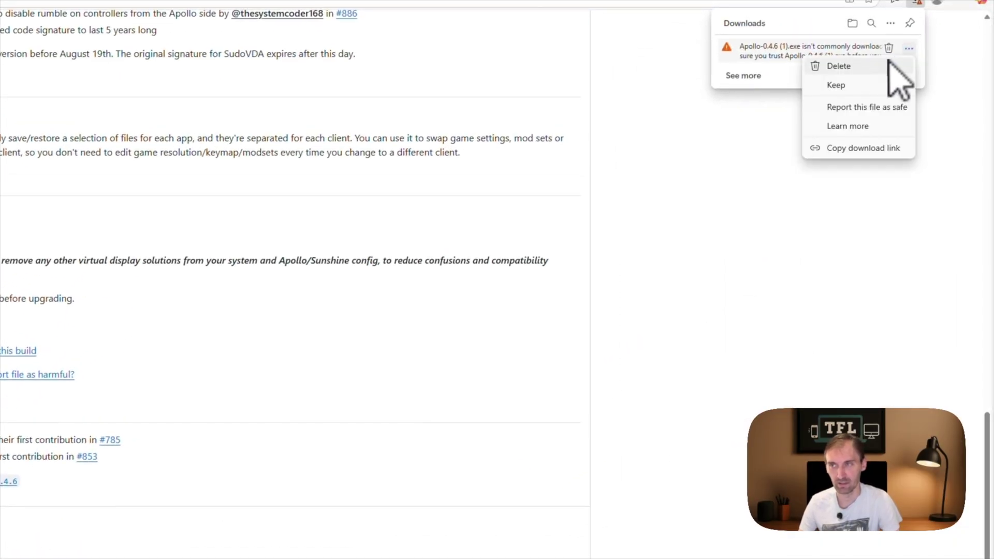
click(847, 86)
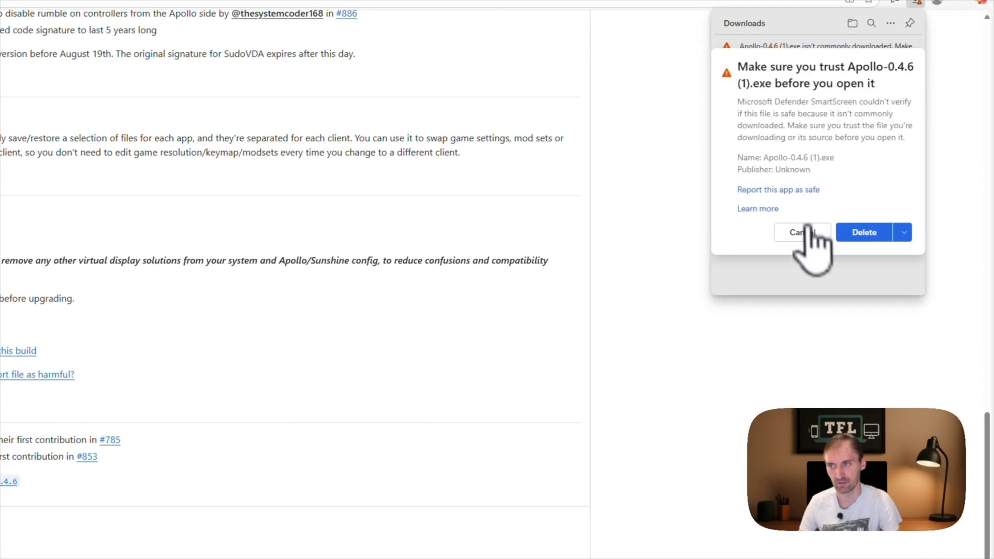
click(903, 234)
click(847, 253)
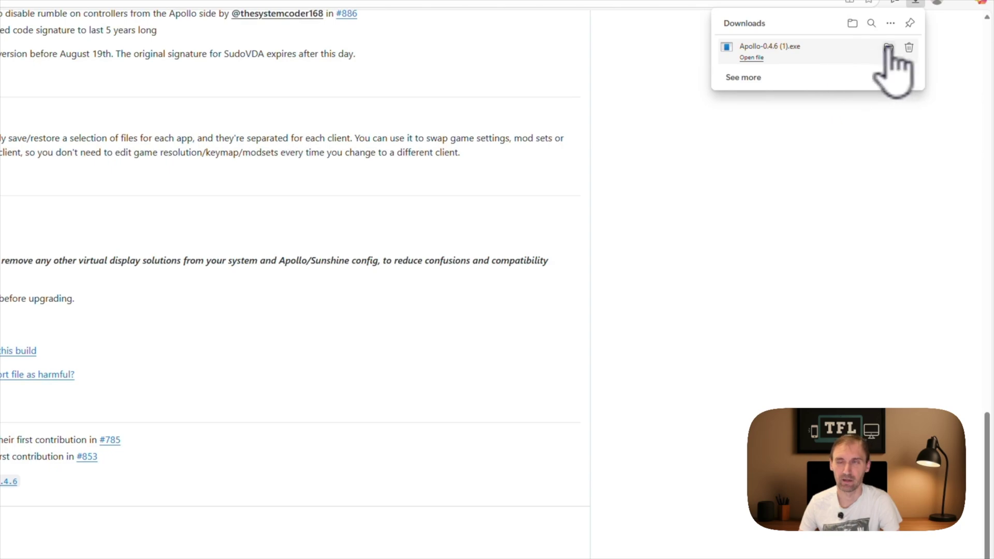
click(758, 58)
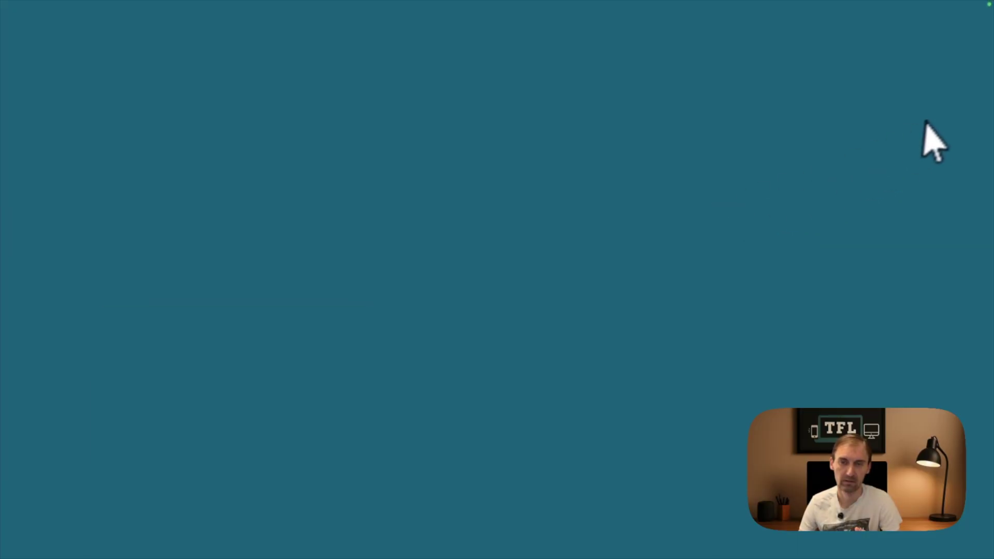
click(380, 453)
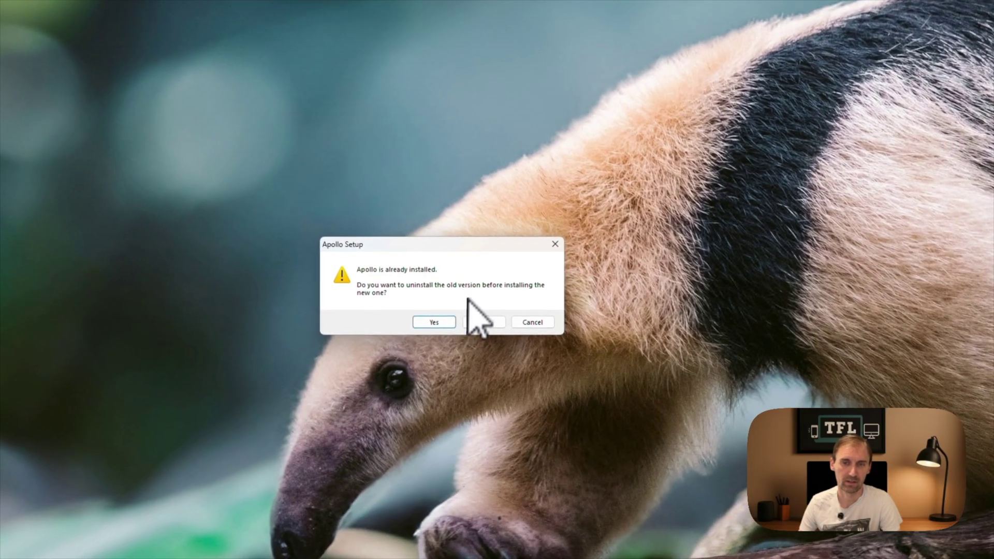
Step: Cancel Apollo Setup because Apollo is already installed
click(529, 323)
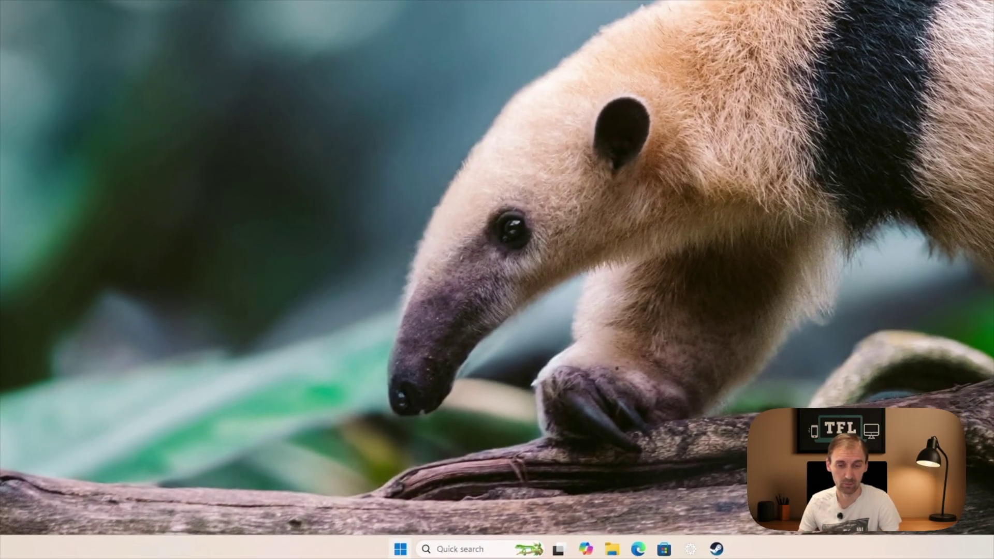
click(404, 545)
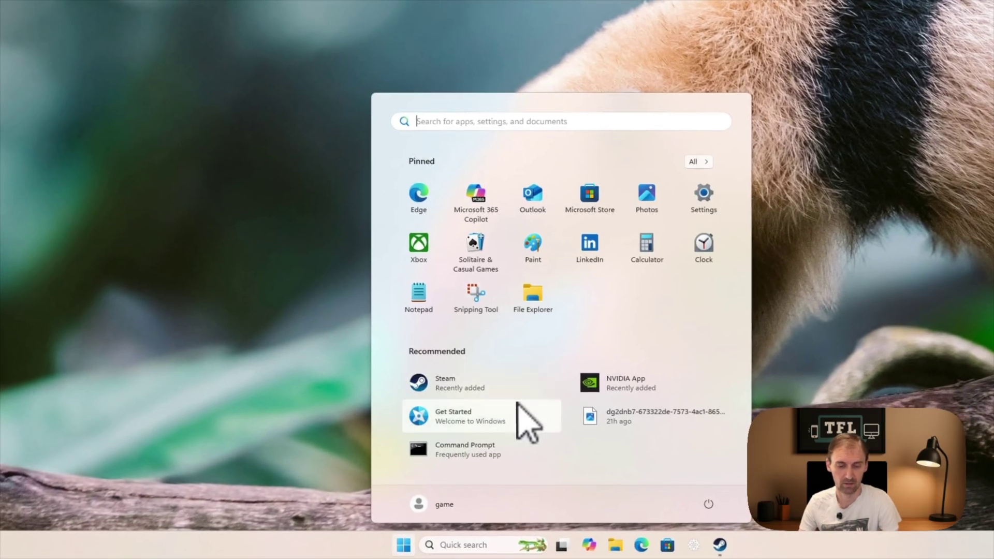
Step: Search the Start menu for 'apol' and launch the Apollo best match
text(apolo)
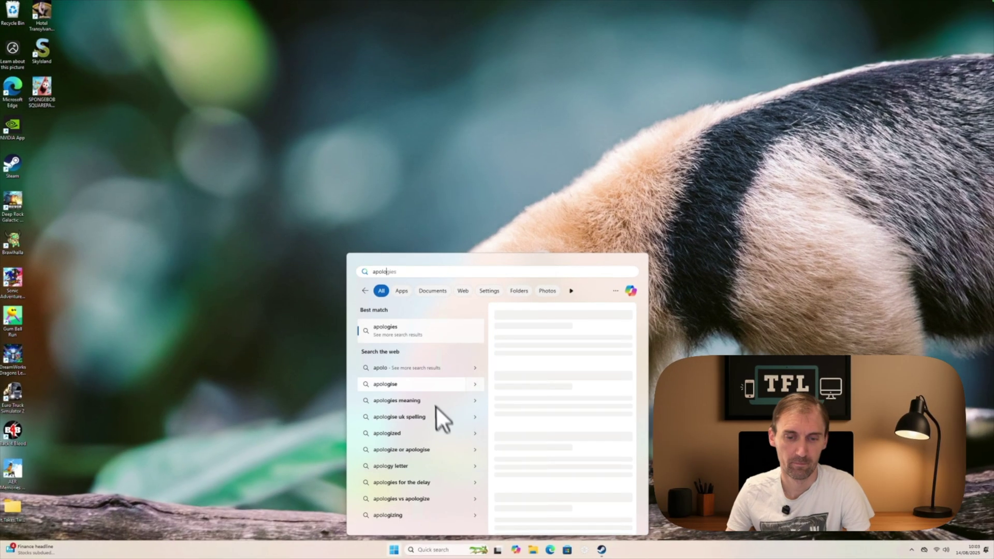
key(BackSpace)
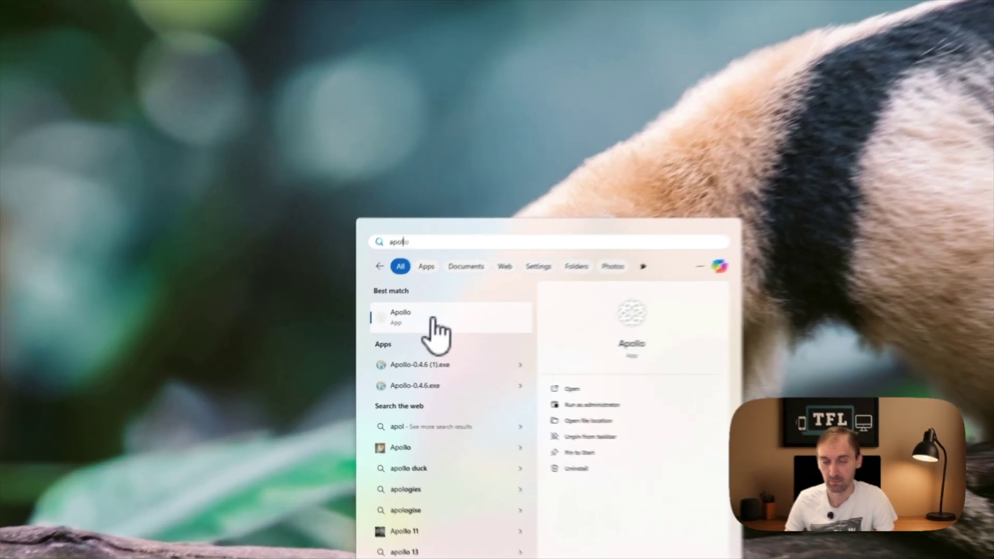
click(434, 318)
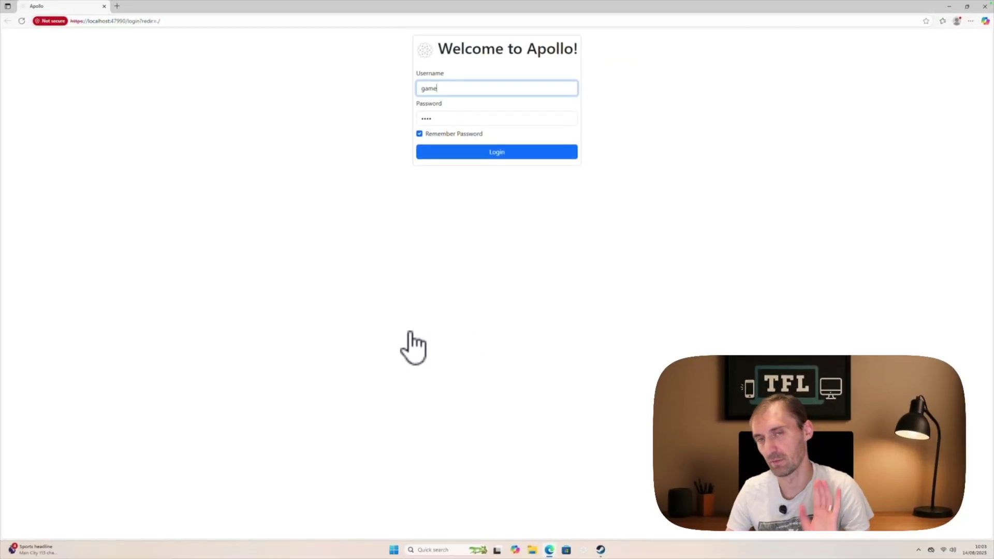
Step: Sign in to Apollo's web interface with the username and password
double_click(460, 92)
click(448, 115)
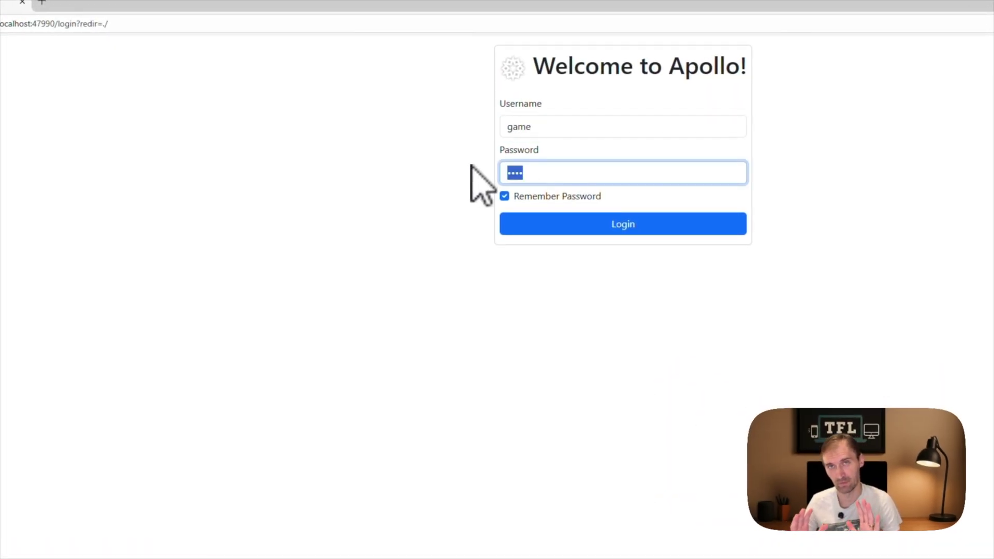
key(Return)
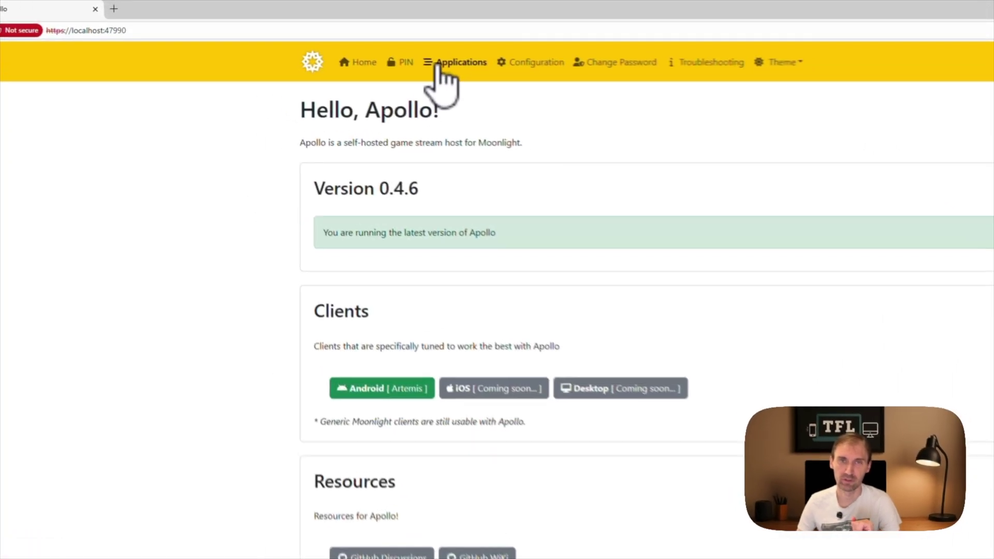
Step: Open Applications and drag rows, including Spider-Man 2, to try reordering
click(342, 44)
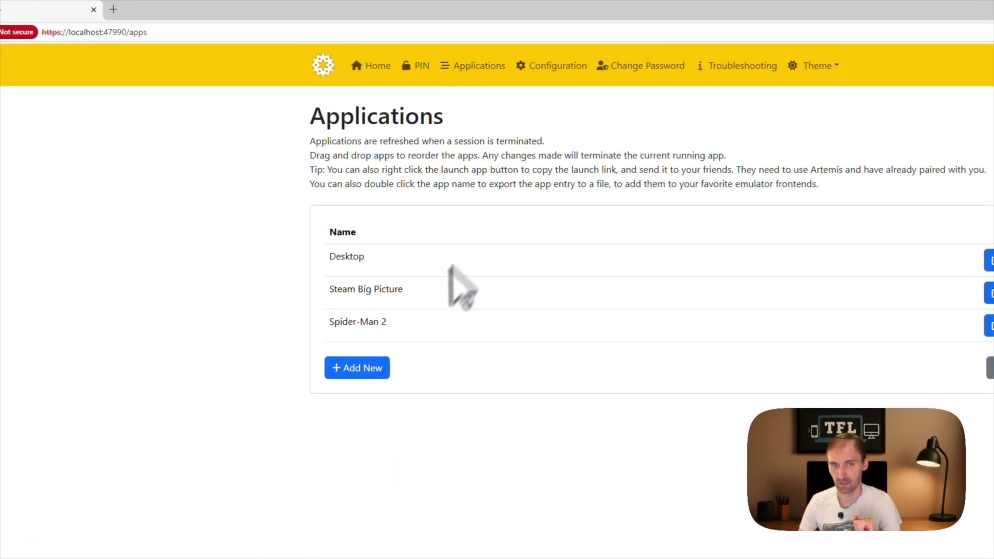
drag(328, 258, 374, 272)
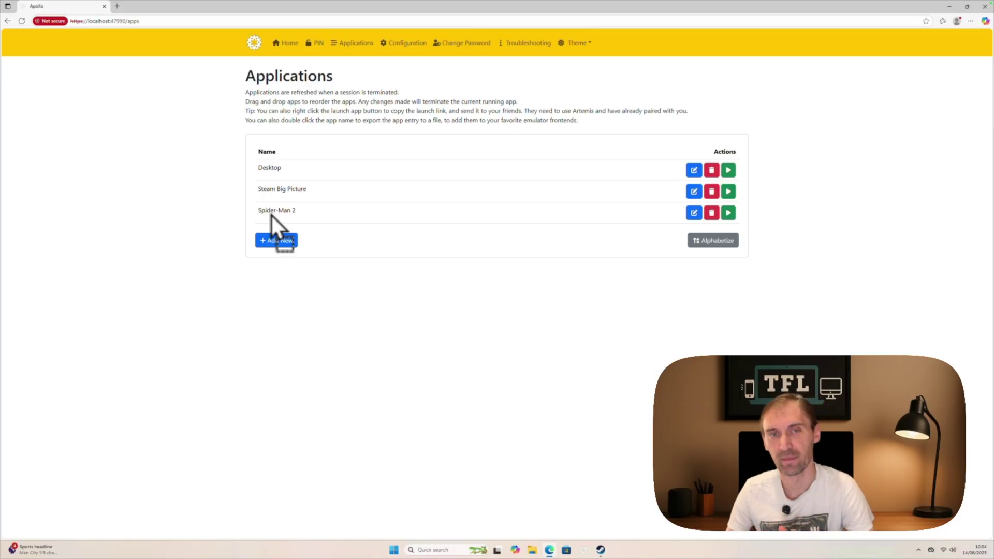
drag(271, 215, 300, 189)
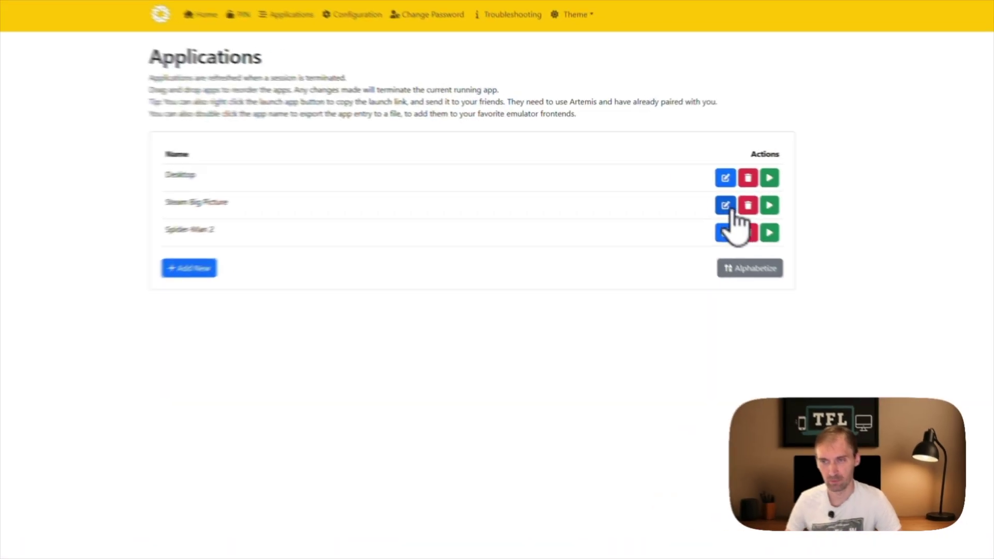
Step: Review the Steam Big Picture entry's steam://open/bigpicture detached command and save it
click(695, 193)
scroll(412, 284, down, 10)
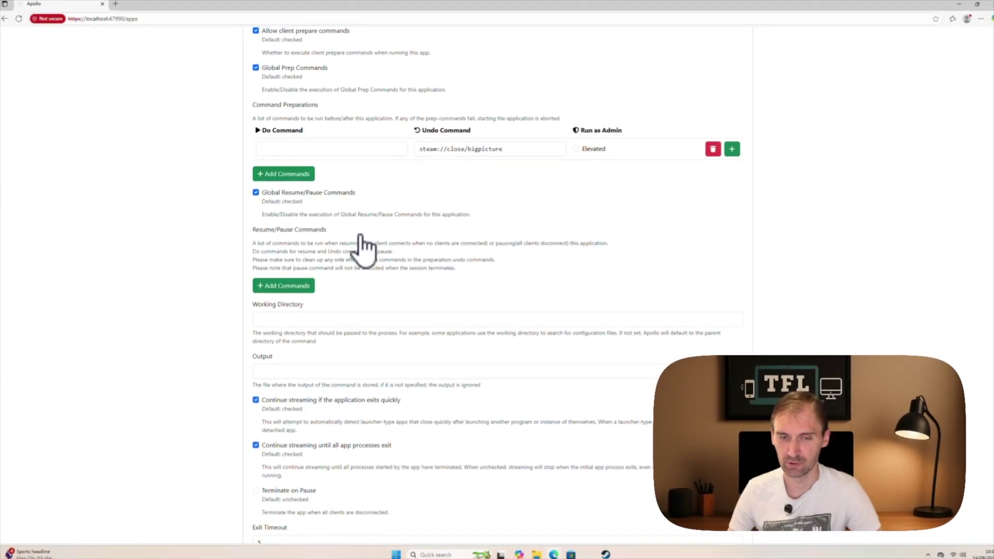
scroll(365, 249, down, 9)
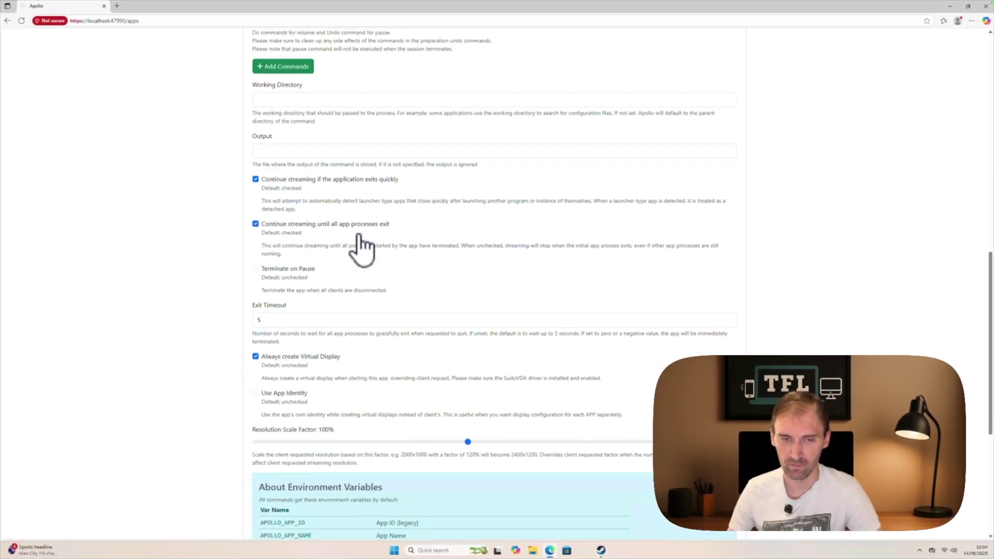
scroll(362, 246, up, 1)
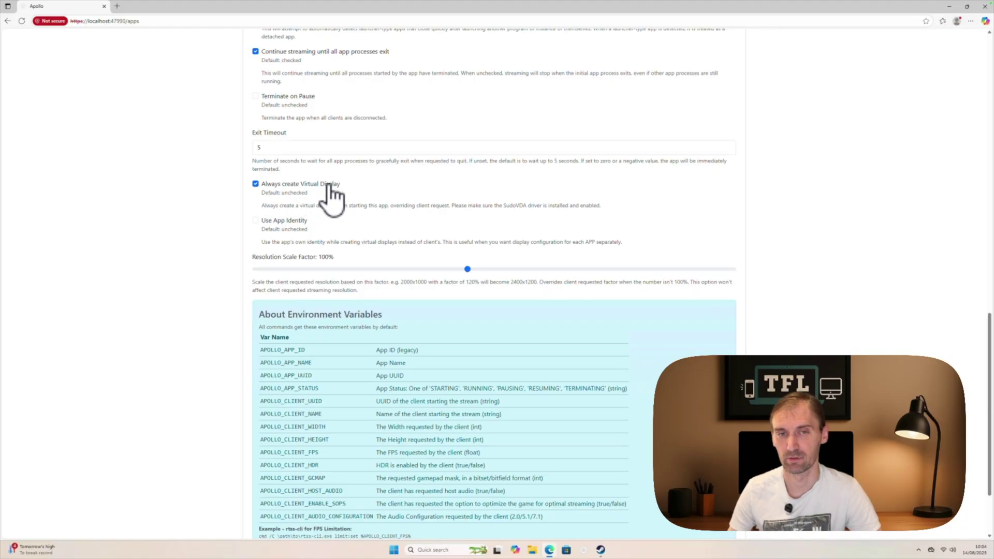
scroll(332, 197, up, 15)
scroll(466, 193, down, 15)
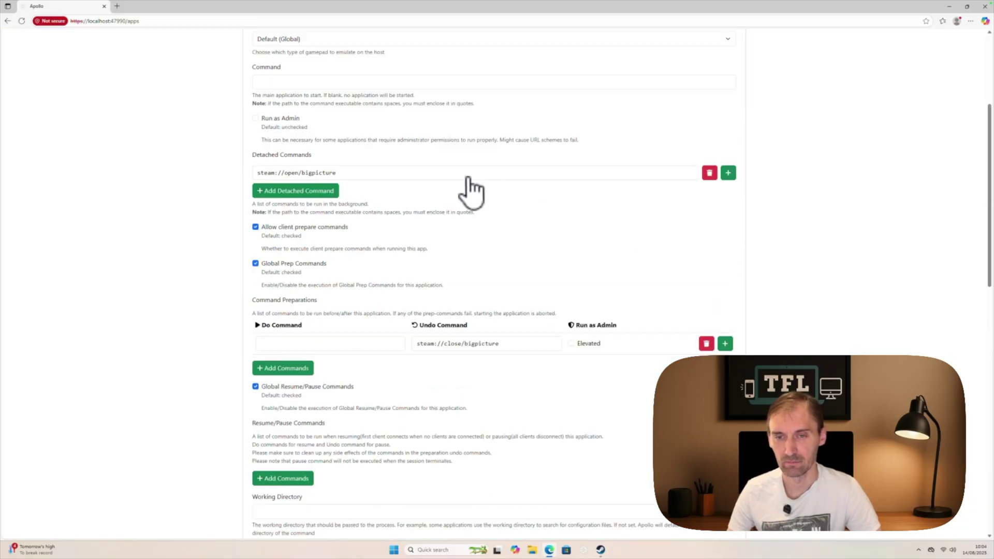
scroll(440, 193, up, 15)
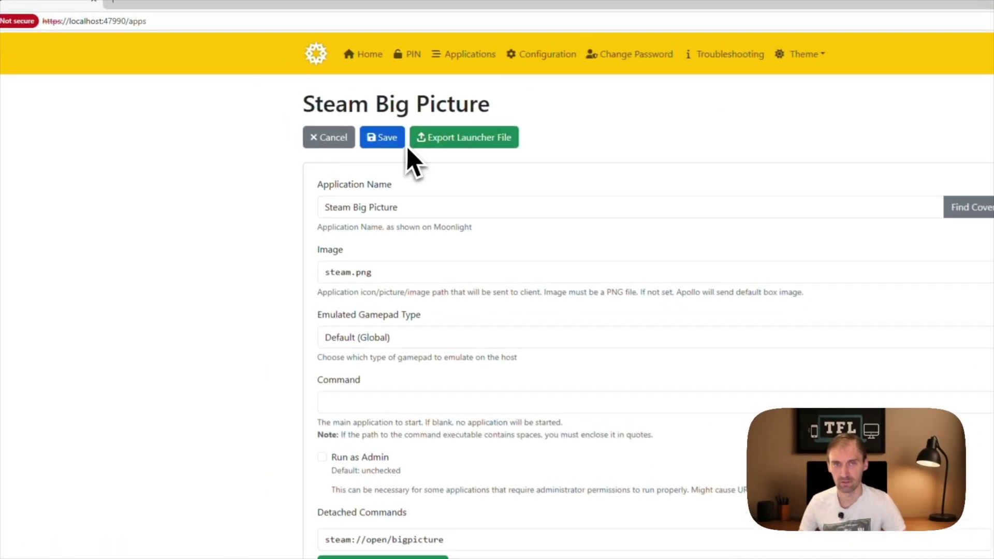
click(354, 125)
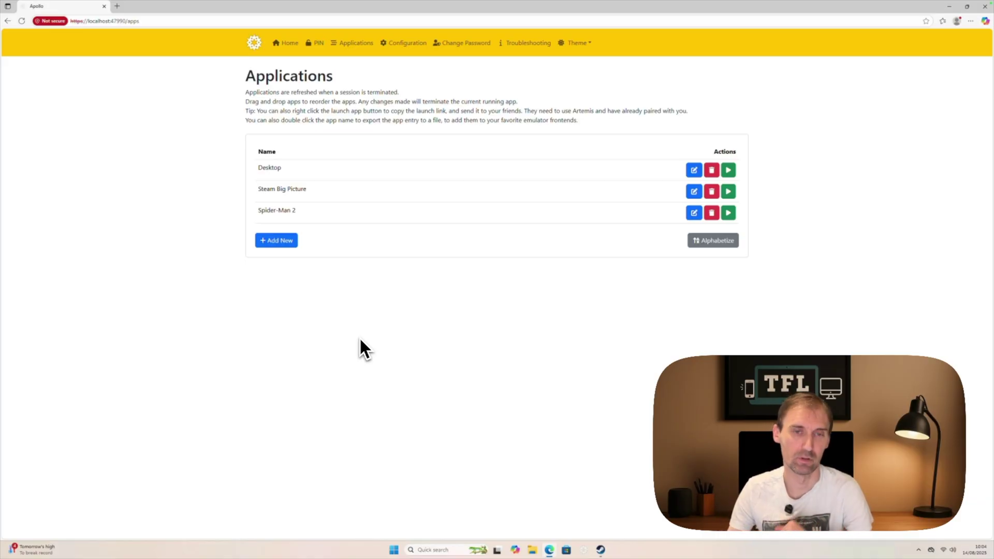
Step: Add a new application named 'SpongeBob' and focus its empty Command field
click(292, 242)
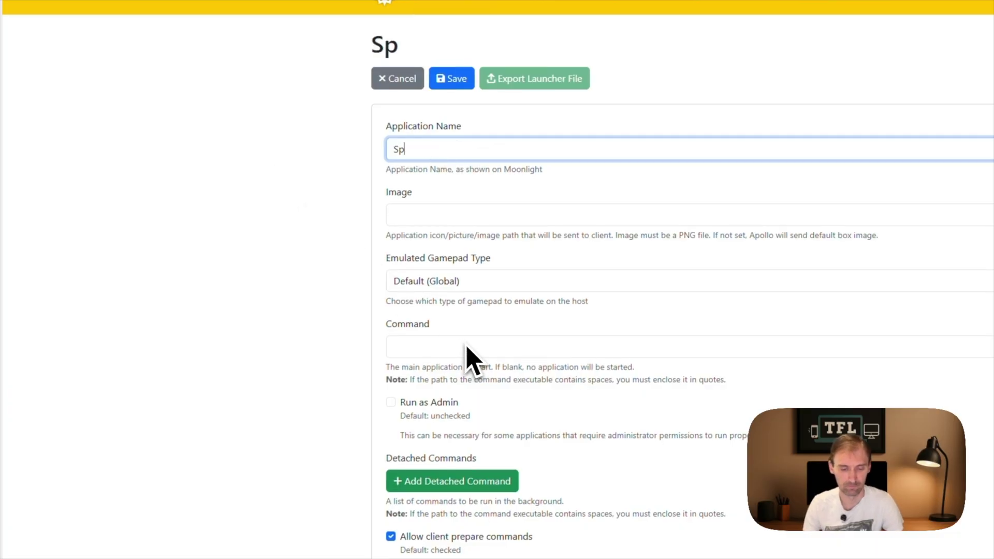
text(SpongeBob)
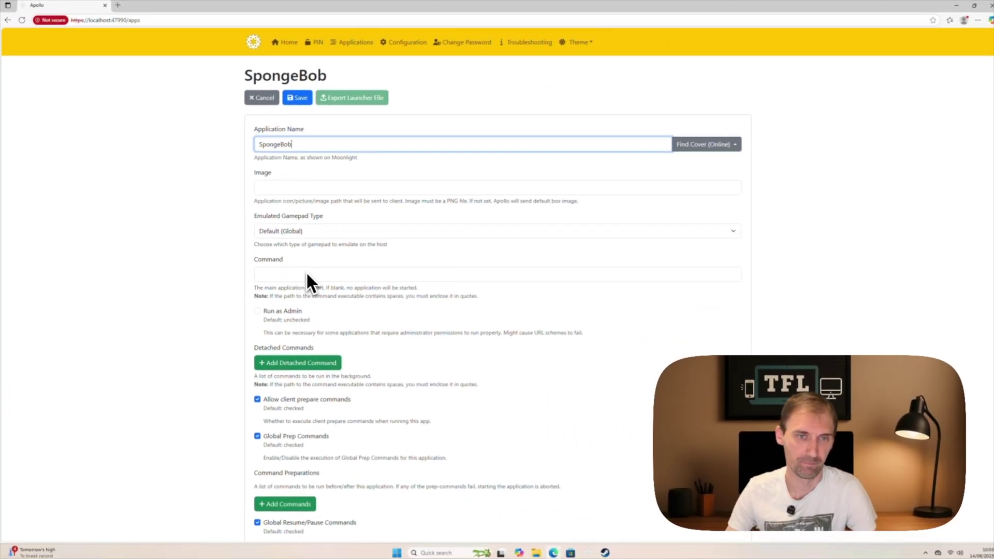
scroll(319, 297, down, 2)
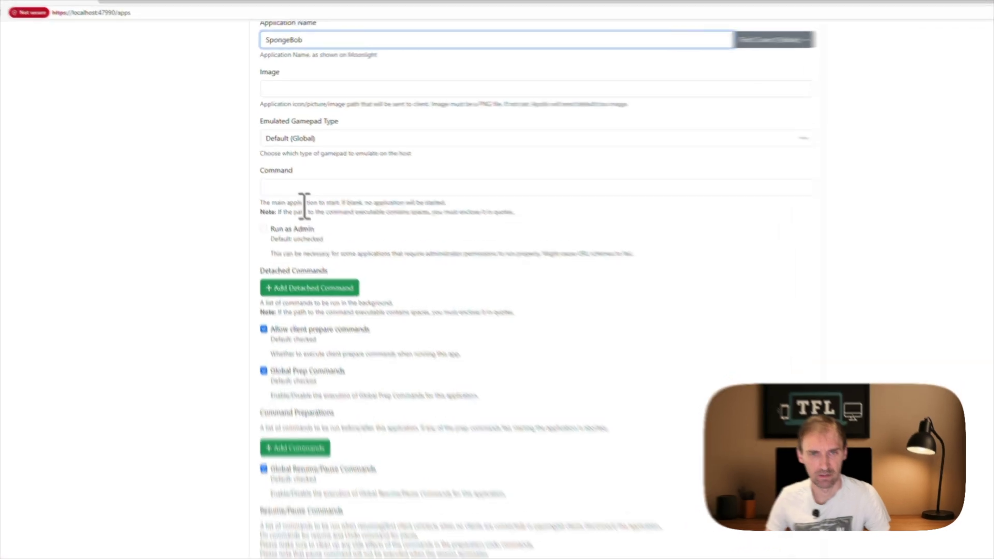
click(315, 187)
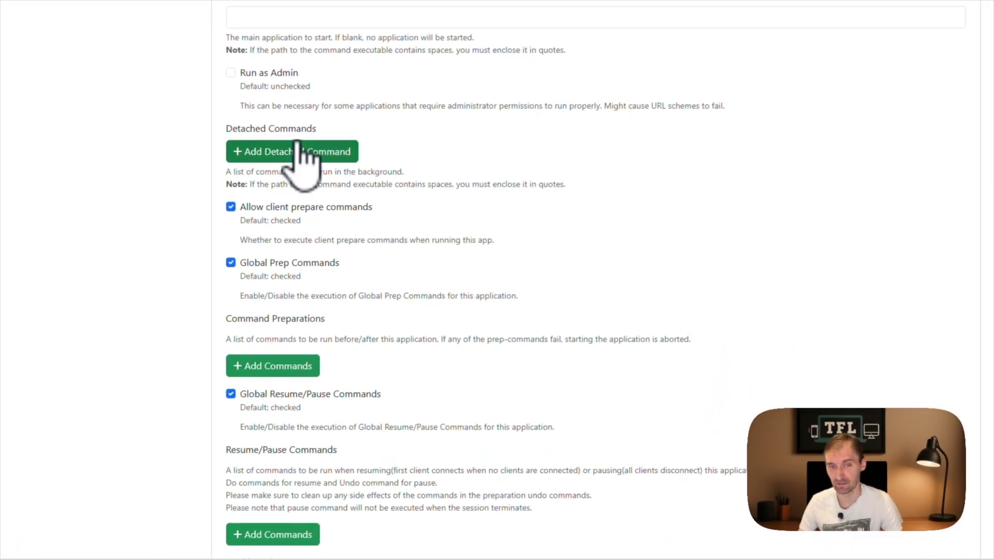
Step: Add an empty detached command and open The Patrick Star Game folder in File Explorer
click(299, 150)
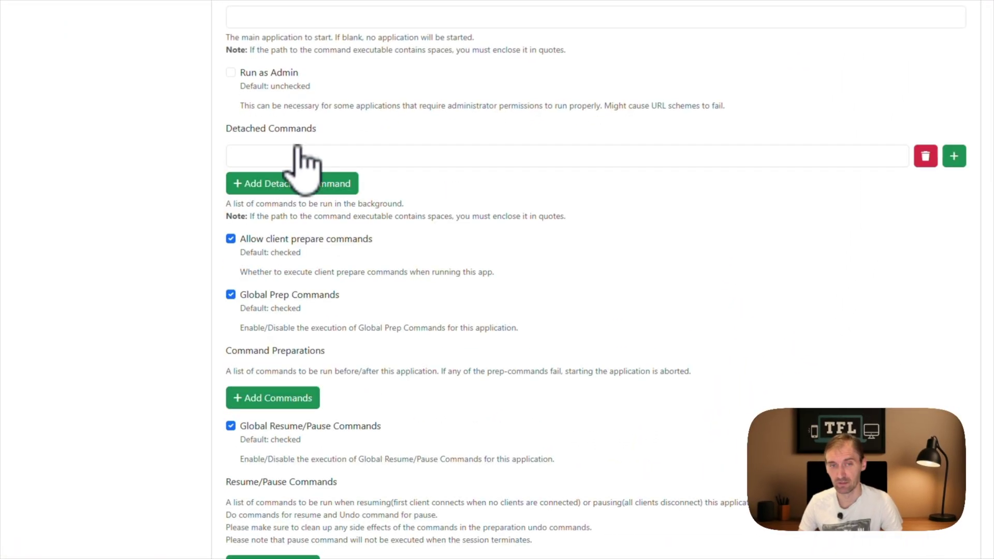
click(269, 156)
click(582, 553)
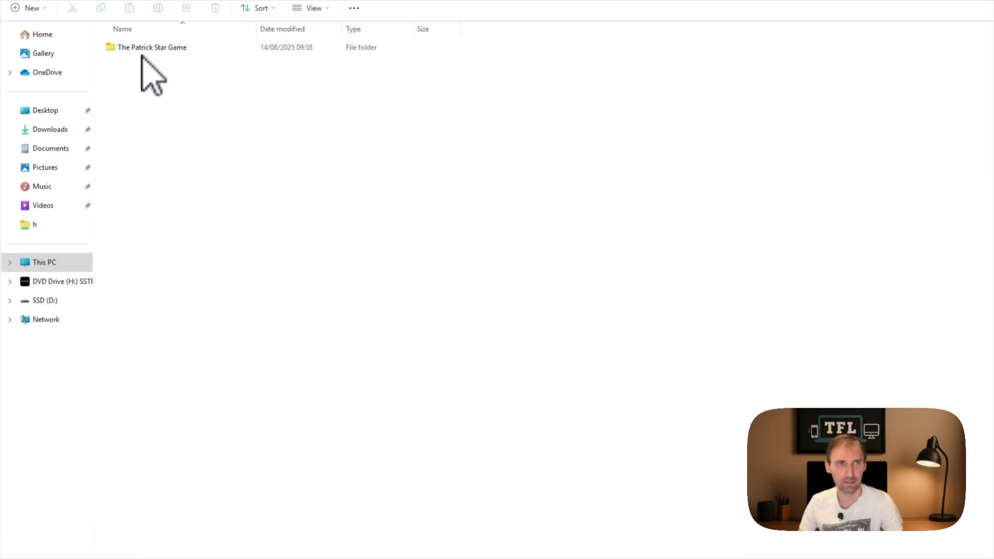
click(139, 49)
double_click(138, 50)
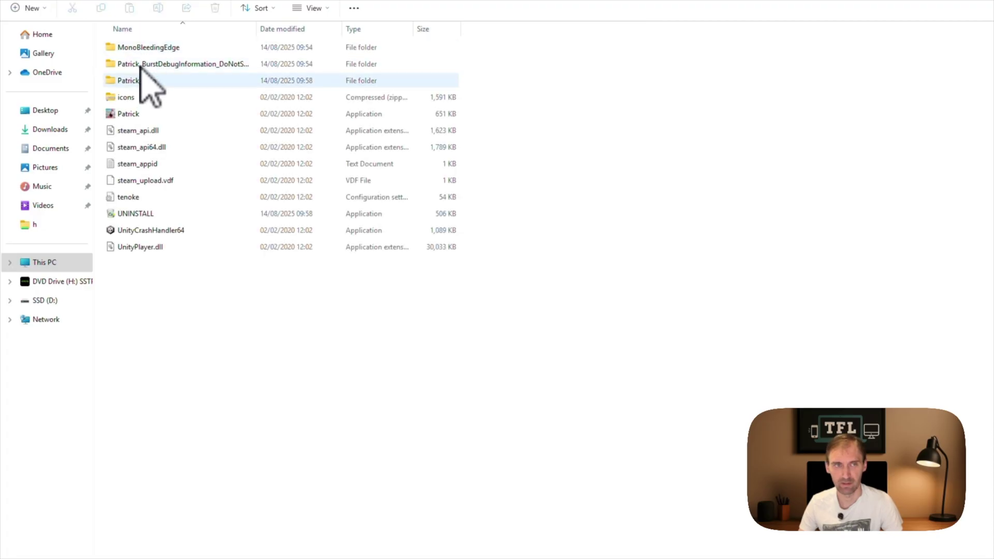
Step: Copy the Patrick executable's full path with Copy as path
click(130, 114)
right_click(129, 113)
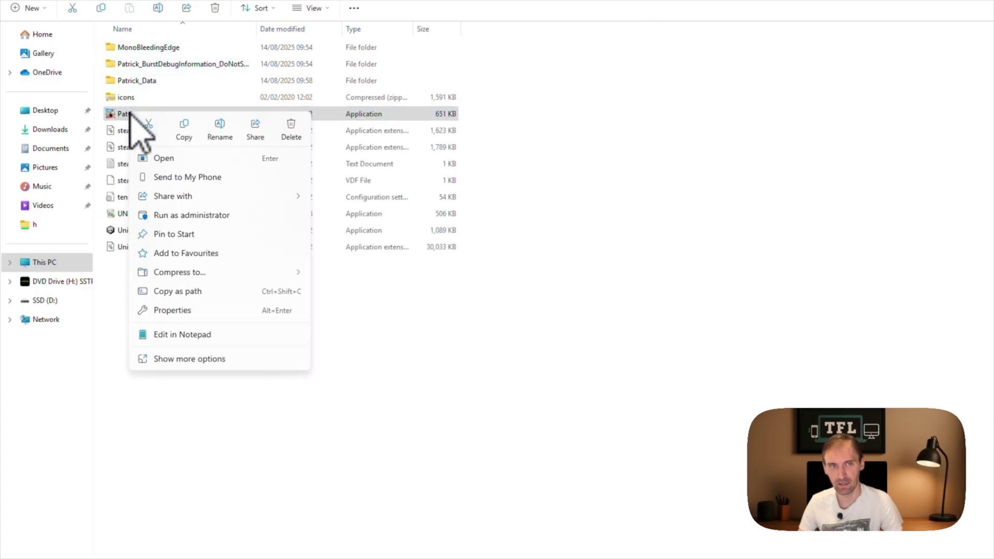
click(186, 291)
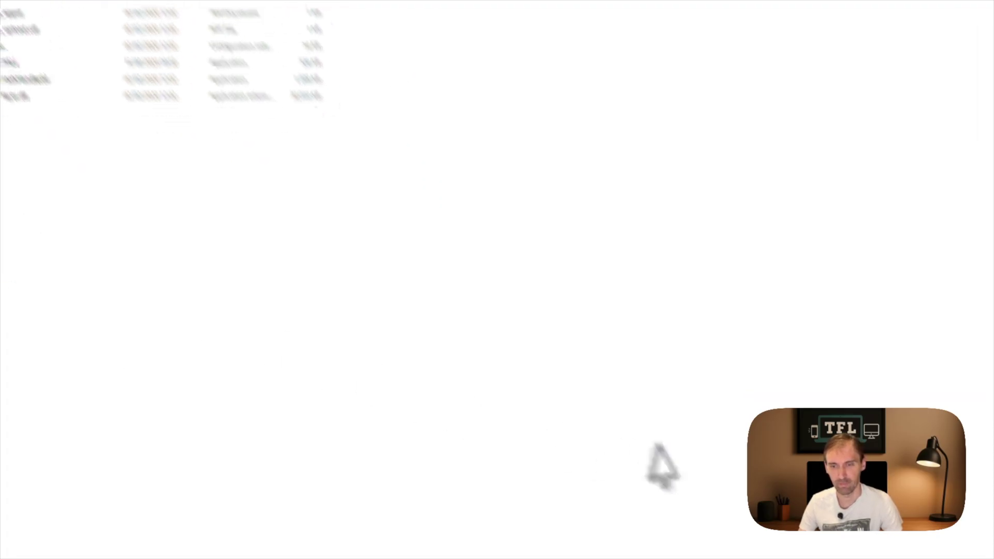
click(633, 552)
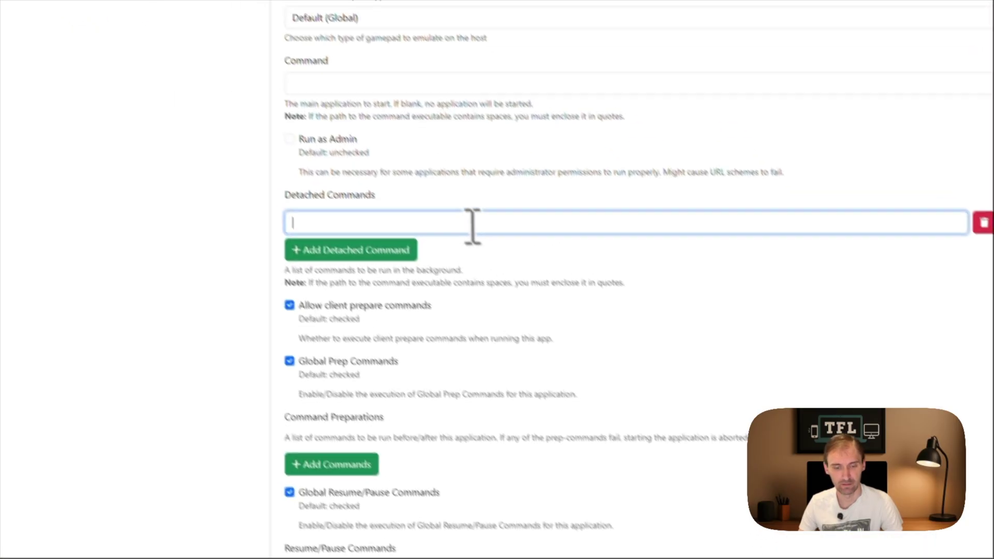
Step: Paste "D:\Games\The Patrick Star Game\Patrick.exe" as SpongeBob's detached command
text("D:\Games\The Patrick Star Game\Patrick.exe")
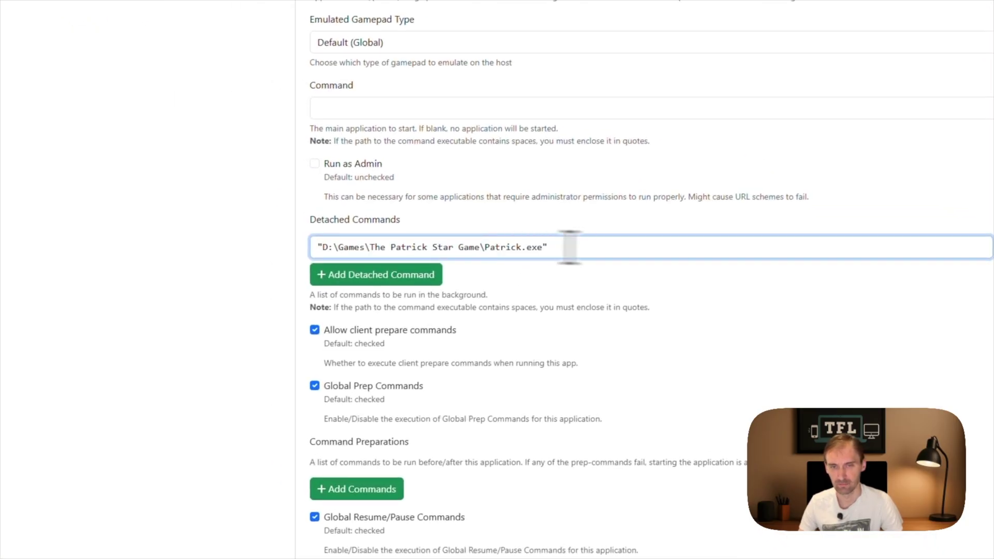
drag(570, 247, 236, 247)
click(598, 306)
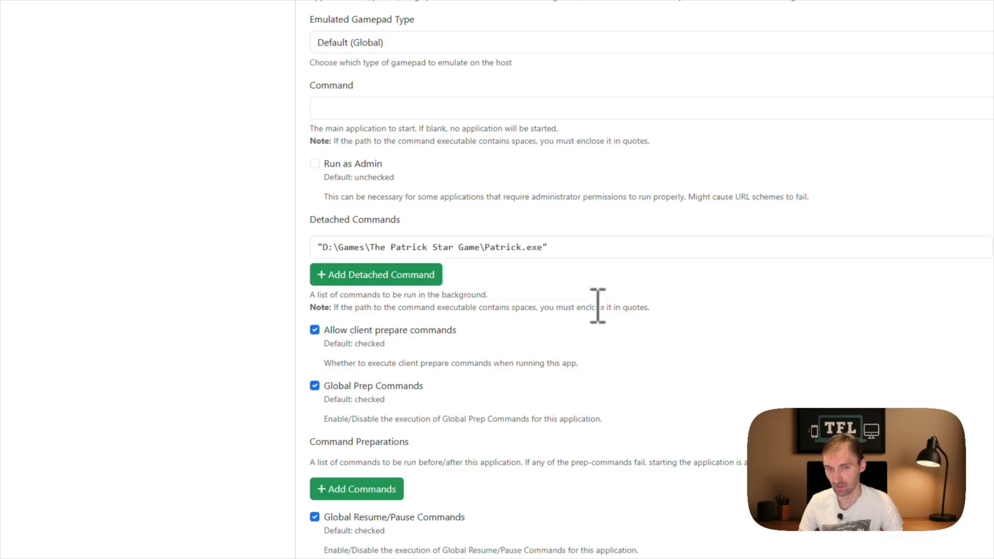
Step: Turn on Always create Virtual Display for the SpongeBob app
scroll(598, 306, down, 5)
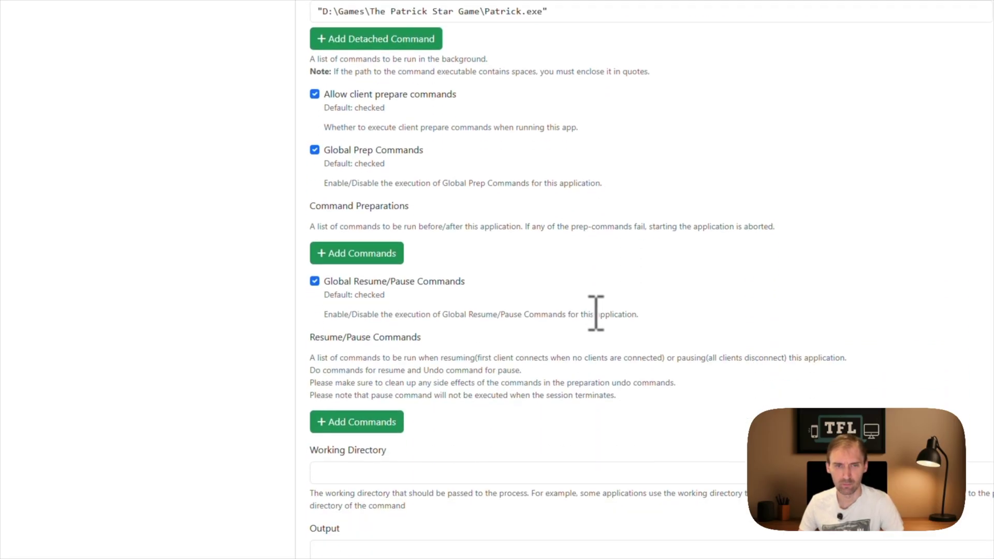
scroll(567, 313, down, 3)
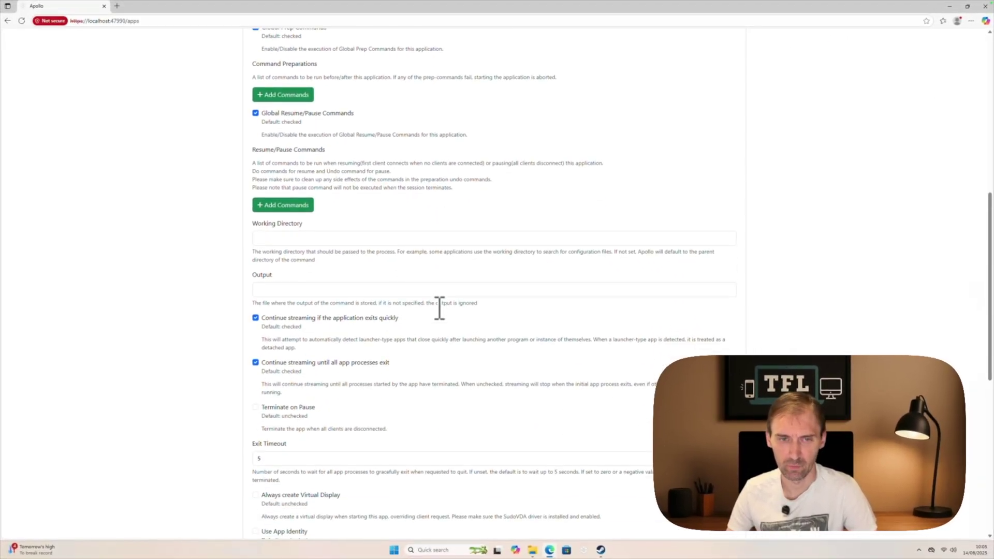
scroll(439, 309, down, 4)
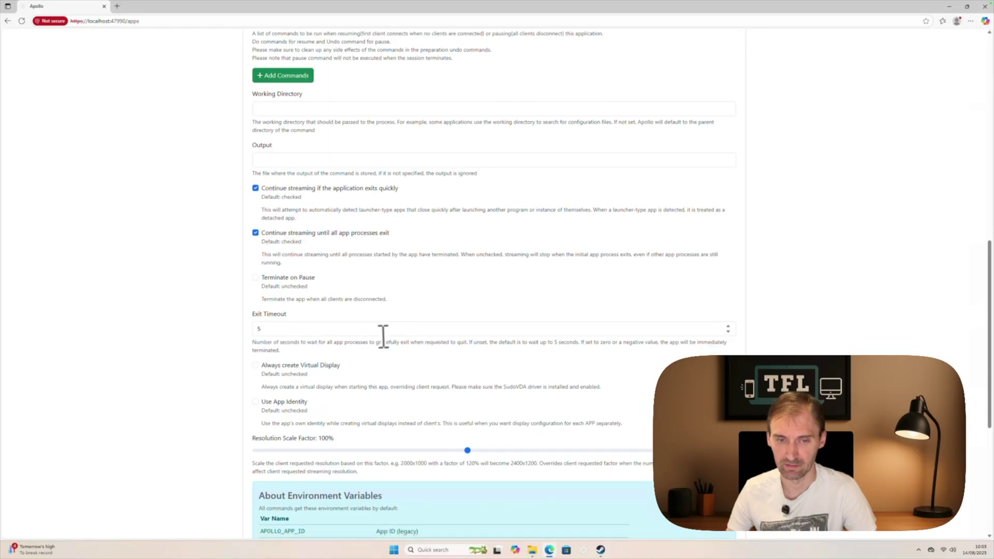
click(274, 256)
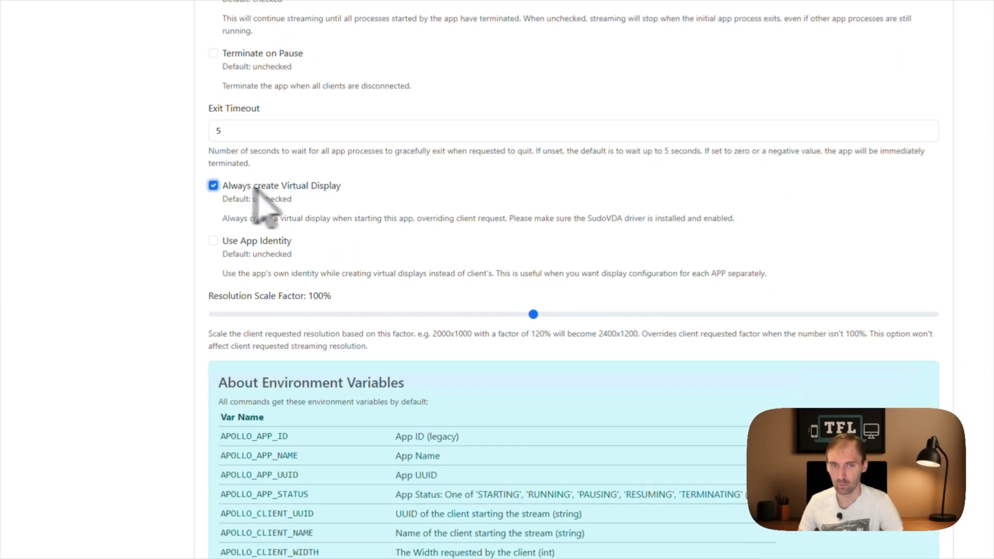
scroll(353, 207, up, 15)
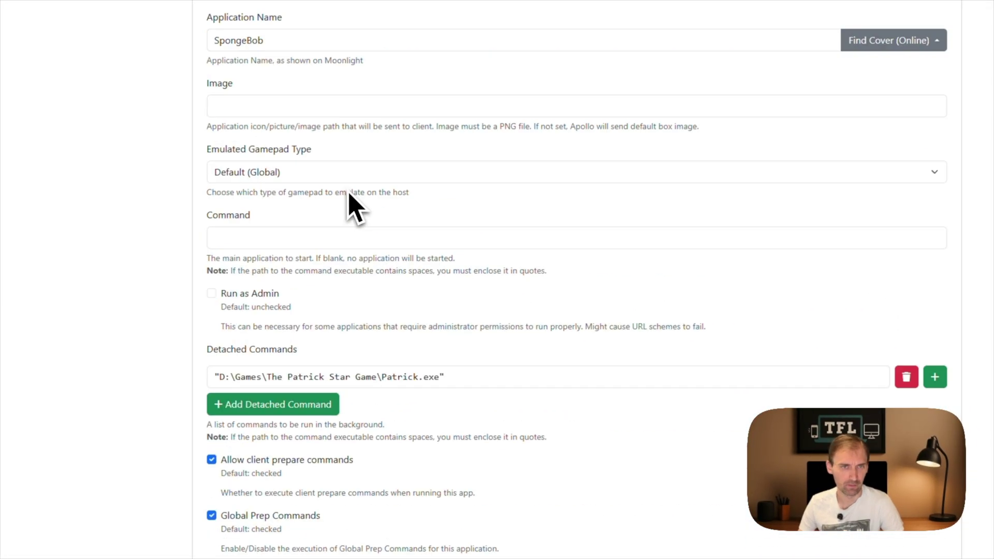
Step: Copy the full path of the SpongeBob cover PNG from the Downloads folder in File Explorer
click(281, 106)
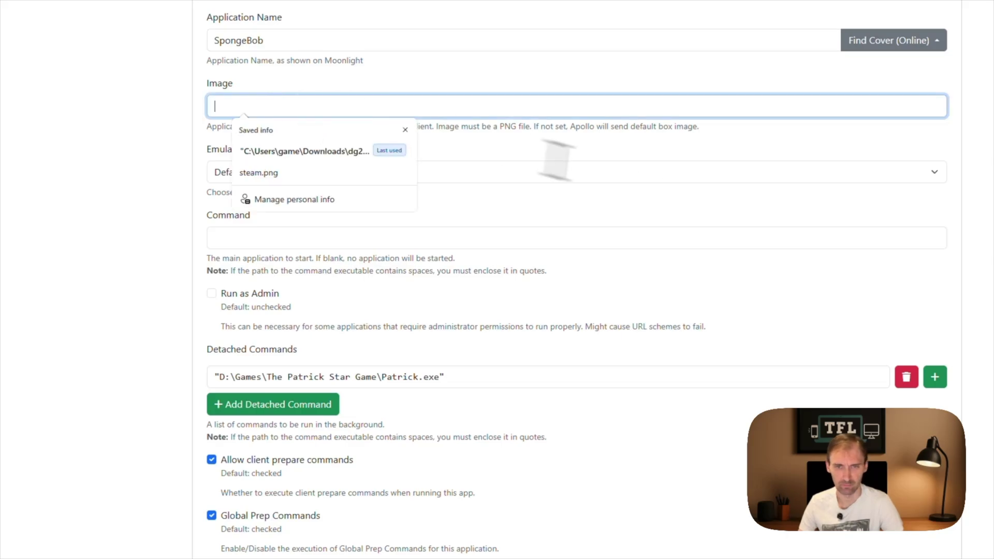
click(635, 547)
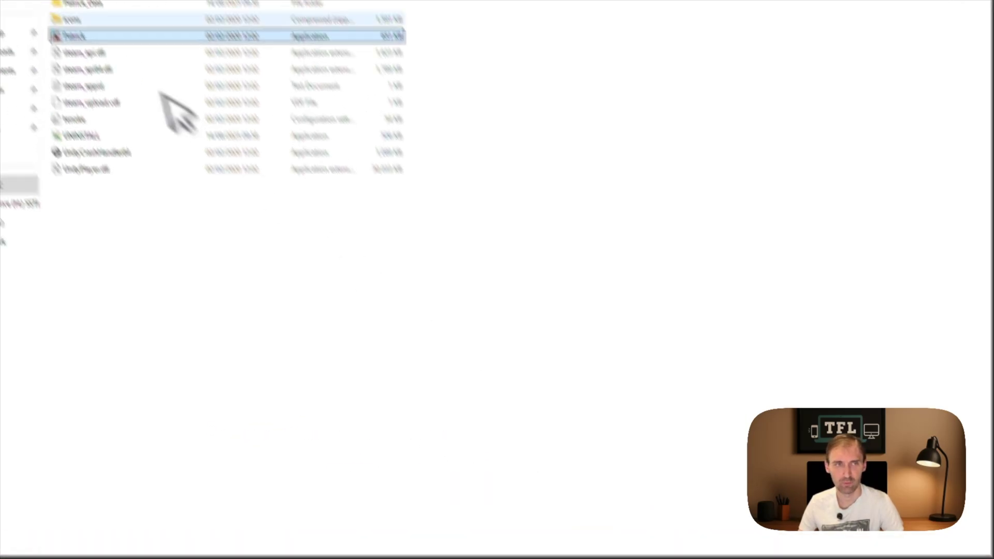
click(52, 122)
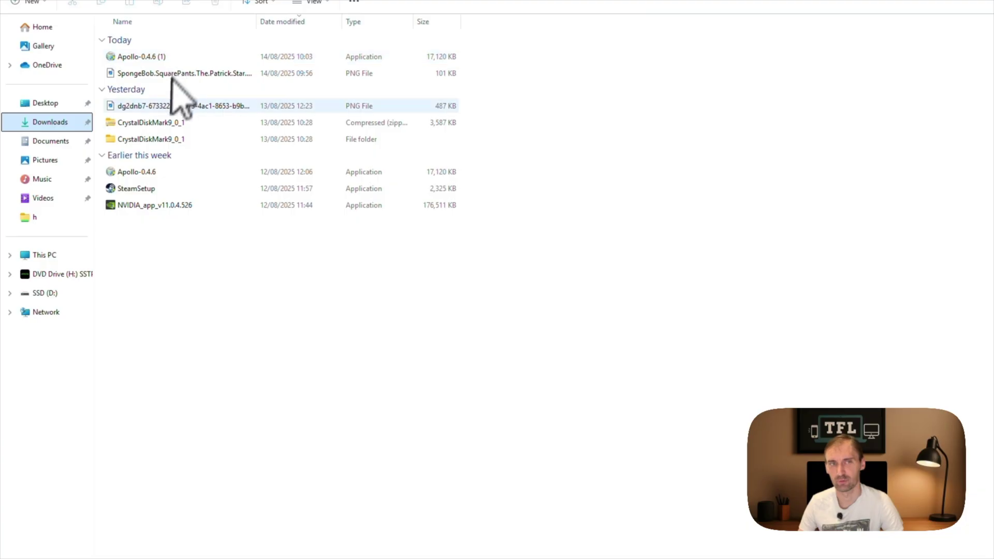
click(212, 73)
right_click(212, 73)
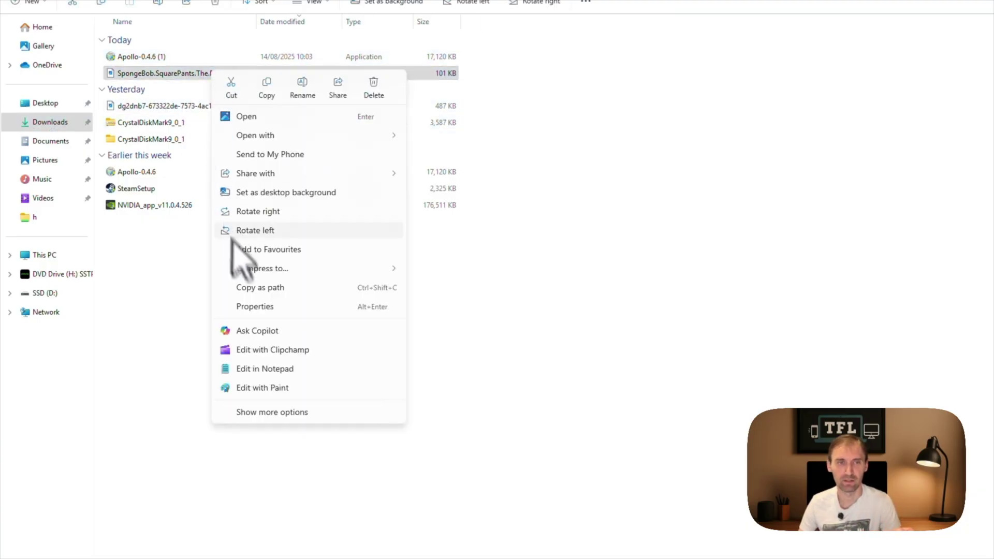
click(262, 288)
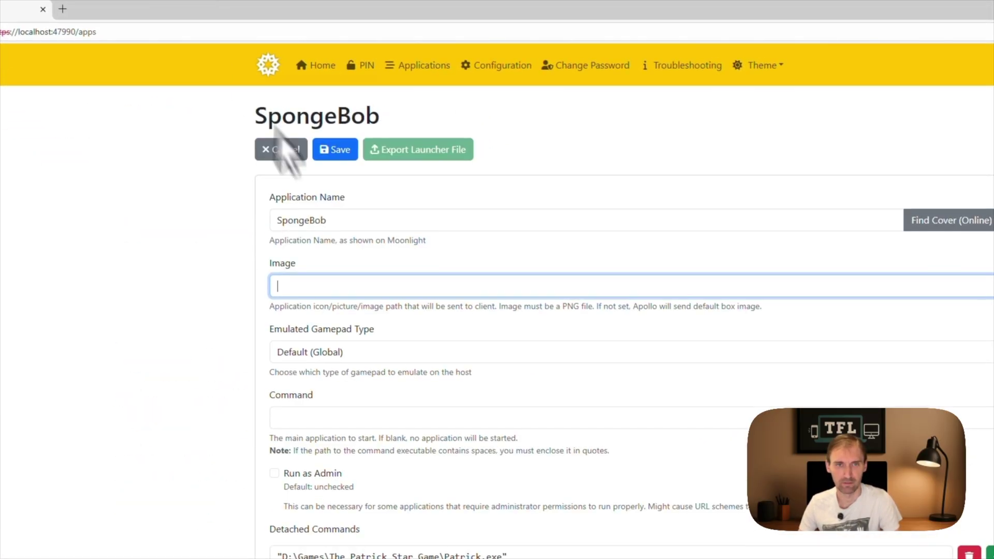
Step: Paste the SpongeBob.SquarePants.The.Patrick.Star.Game.png path into the app's Image field
click(378, 286)
text("C:\Users\game\Downloads\SpongeBob.SquarePants.The.Patrick.Star.Game.png")
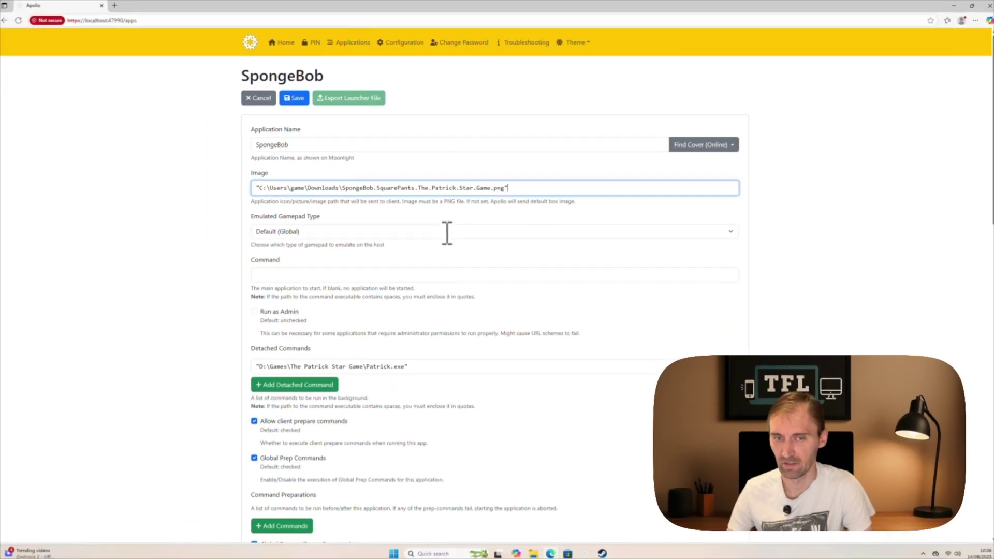
scroll(445, 239, down, 15)
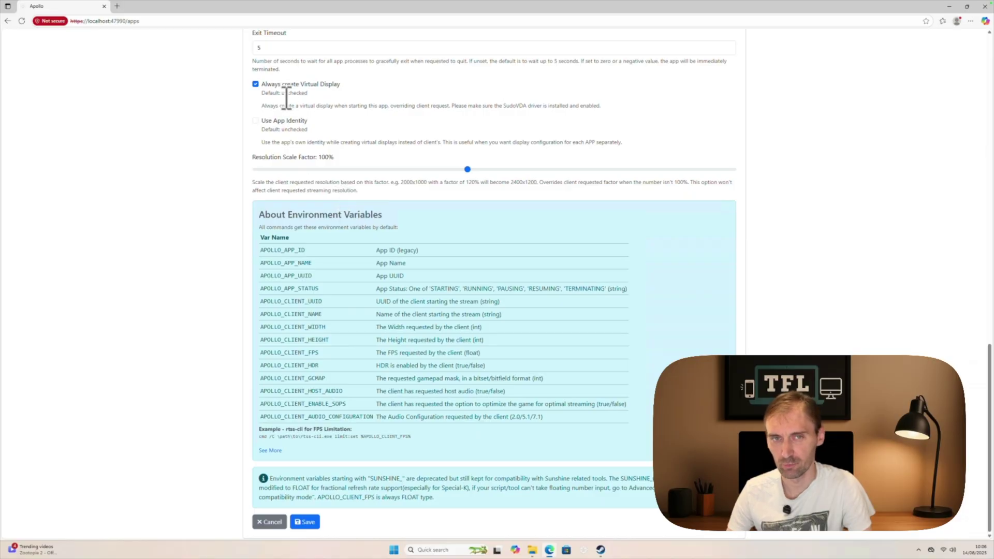